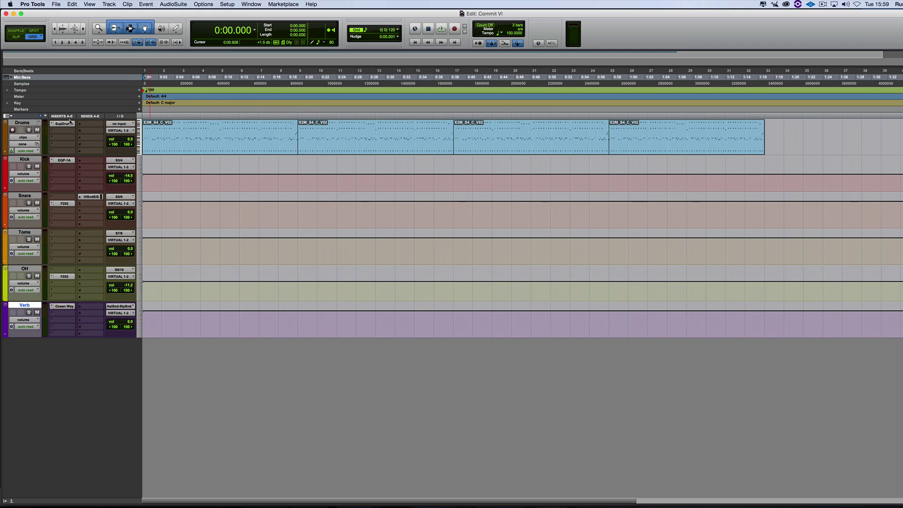
- Inspect Superior Drummer's mixer channel outputs and the Kick track's input routing
click(69, 122)
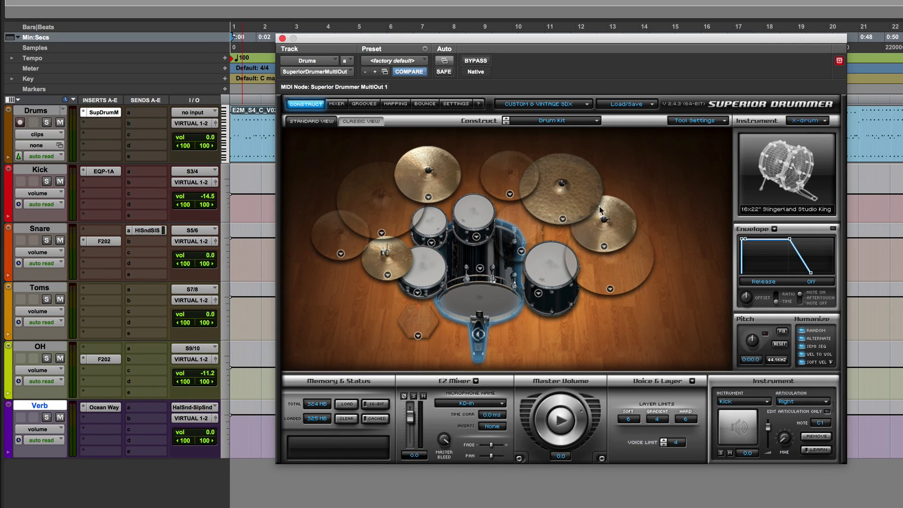
click(335, 103)
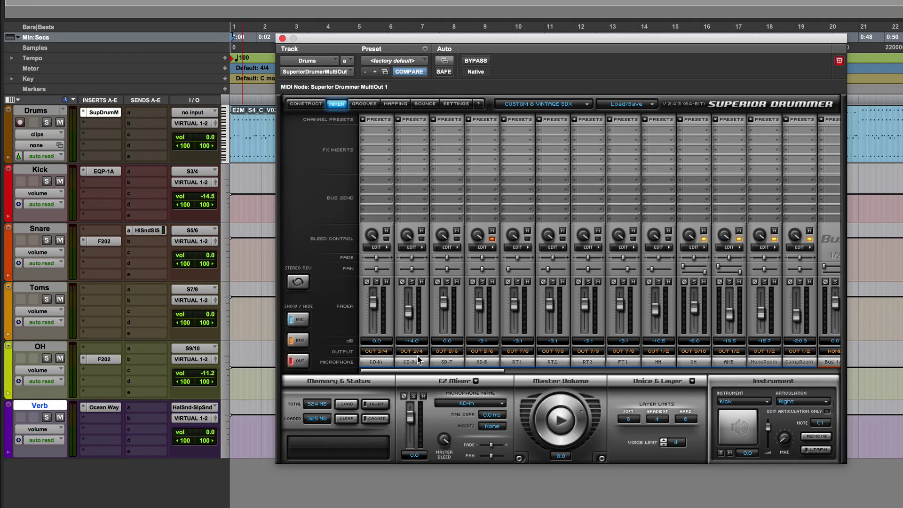
click(187, 170)
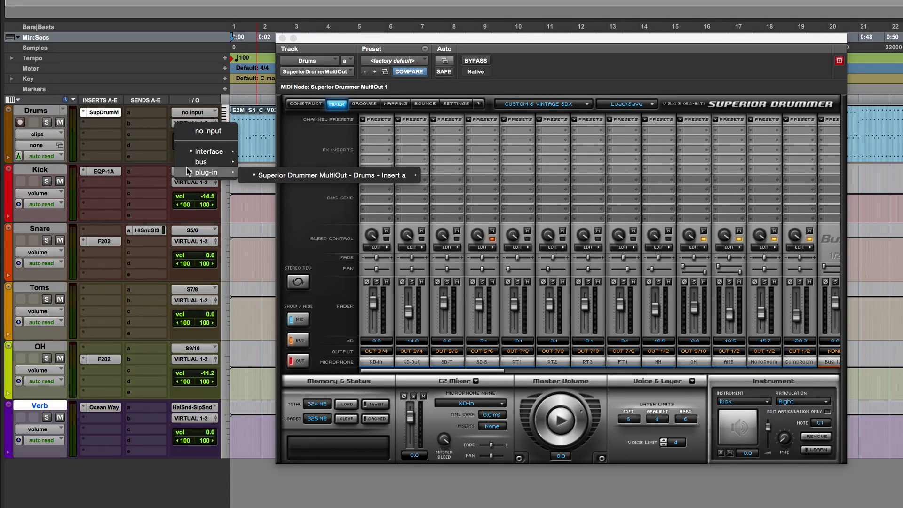
click(114, 190)
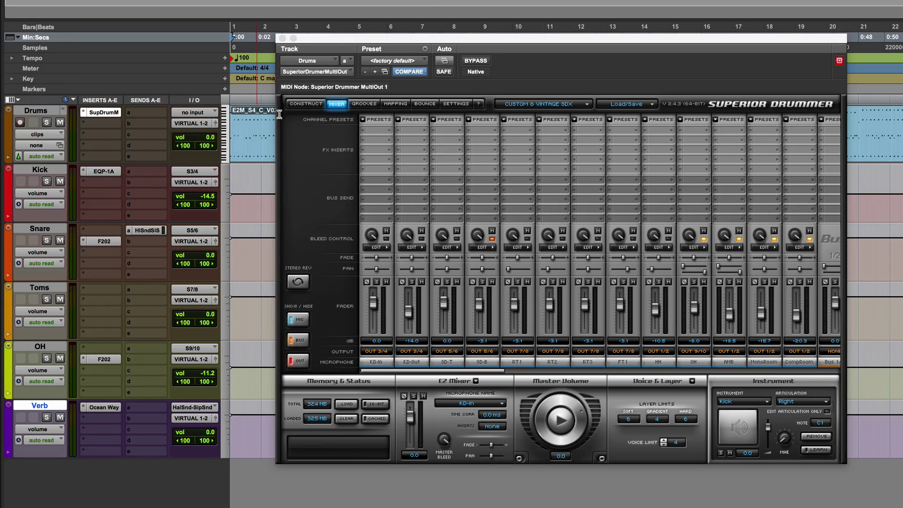
click(282, 38)
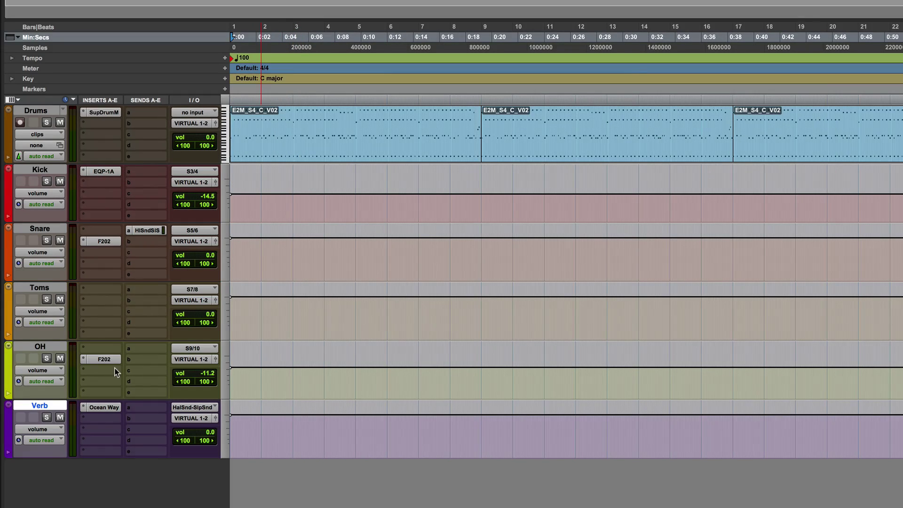
- Play the session and audition the Kick, Snare, Toms and OH tracks soloed, then unsolo them
key(space)
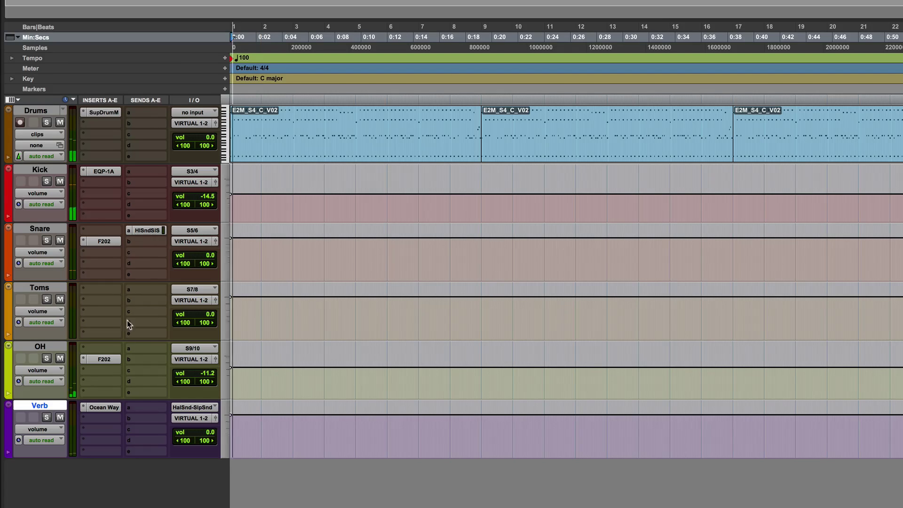
click(48, 182)
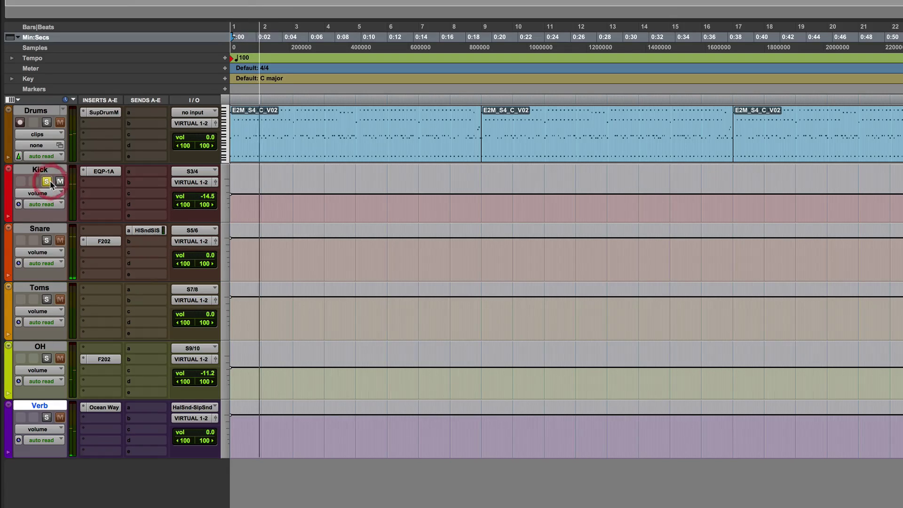
click(47, 240)
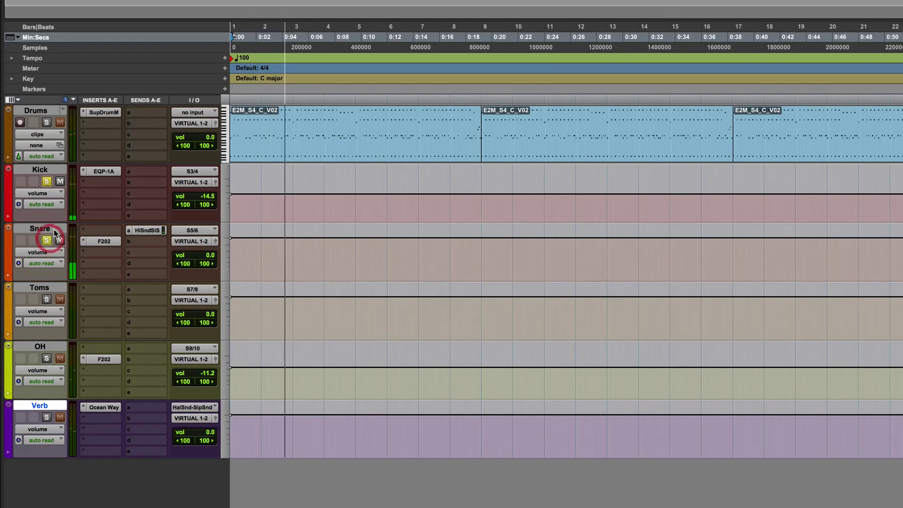
click(46, 299)
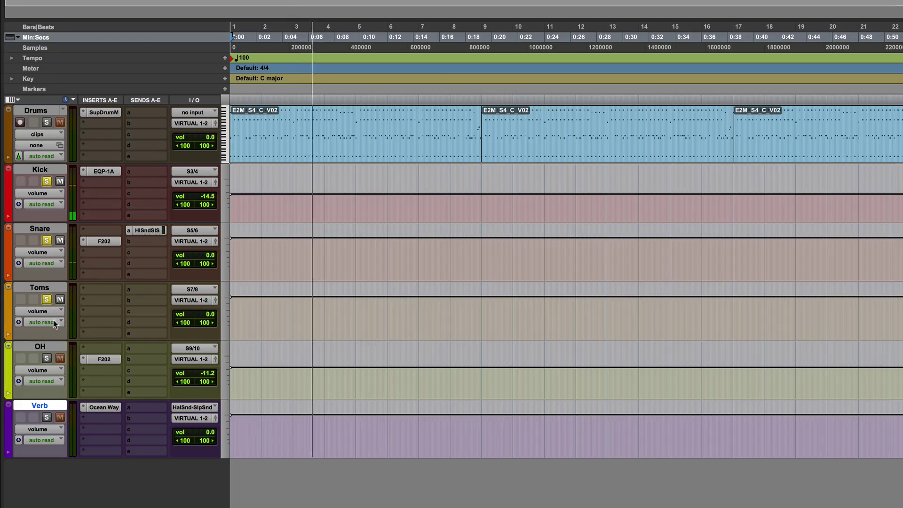
click(49, 357)
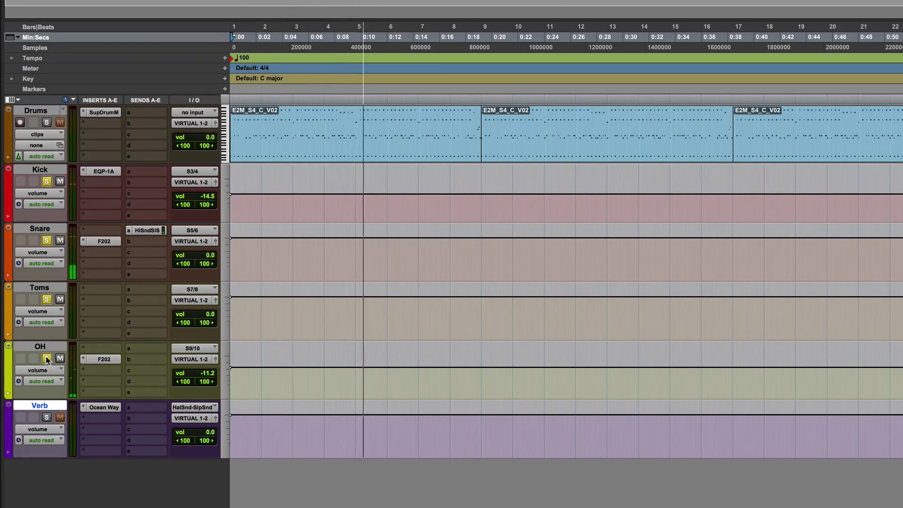
click(47, 359)
click(46, 299)
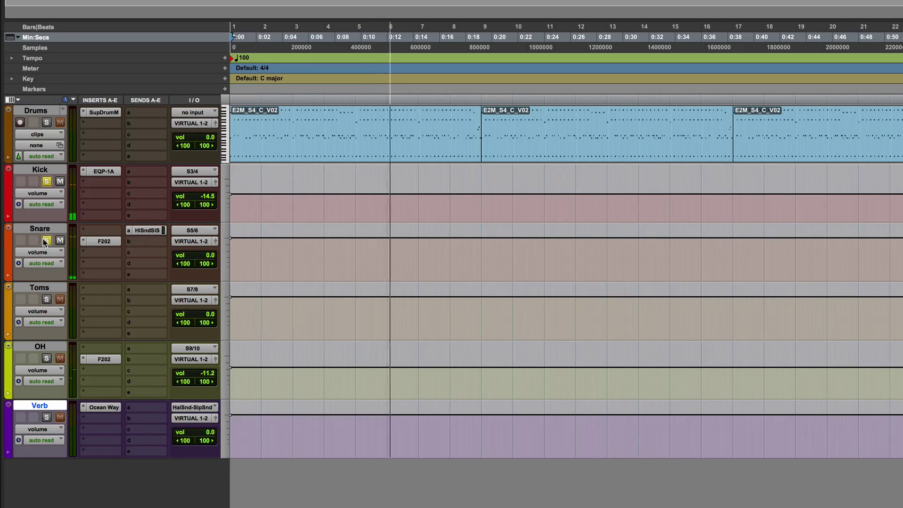
click(46, 240)
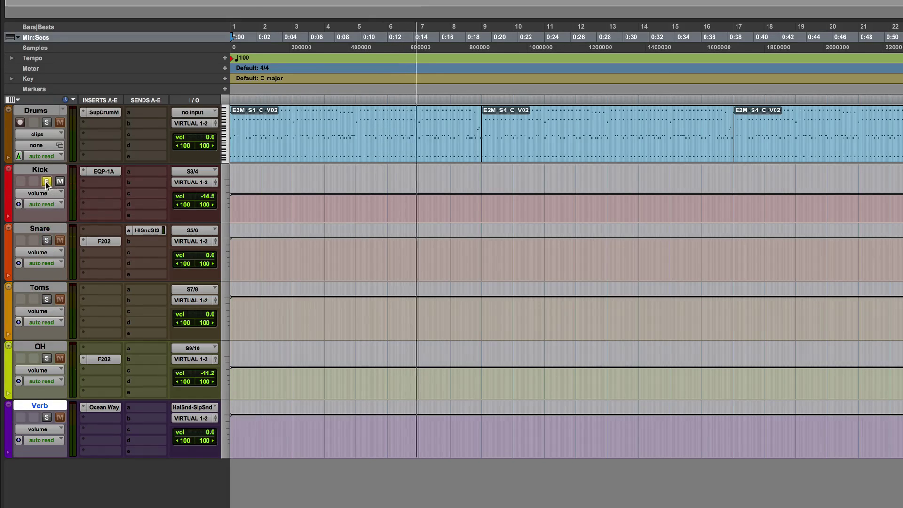
click(47, 182)
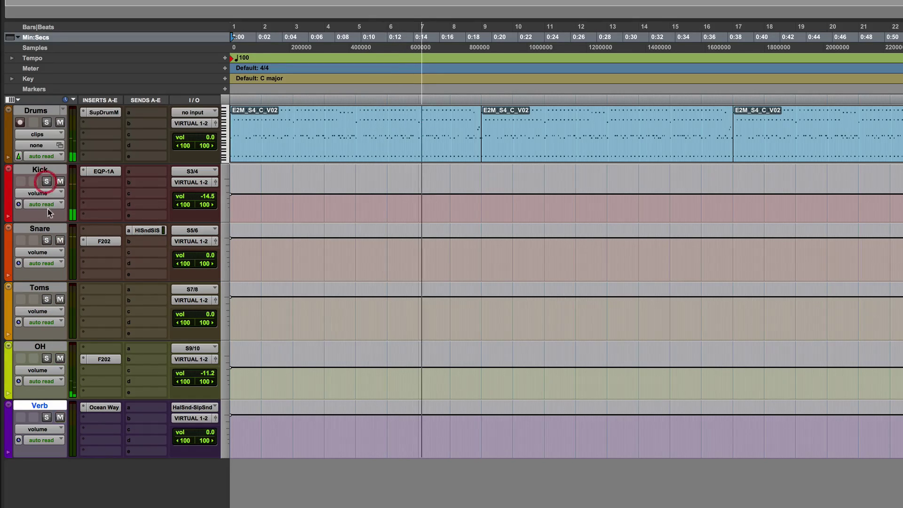
- Audition the Snare track together with the Verb reverb, then stop and clear the solos
click(48, 417)
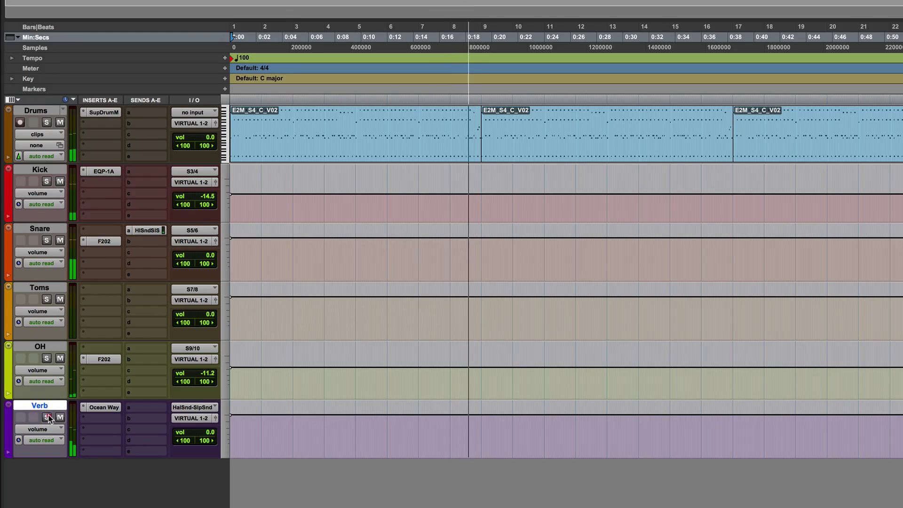
click(47, 240)
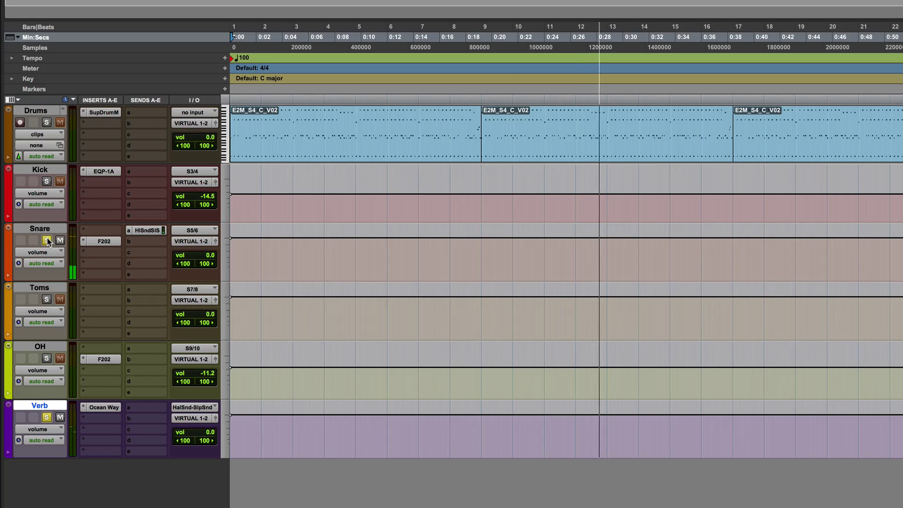
key(space)
click(46, 241)
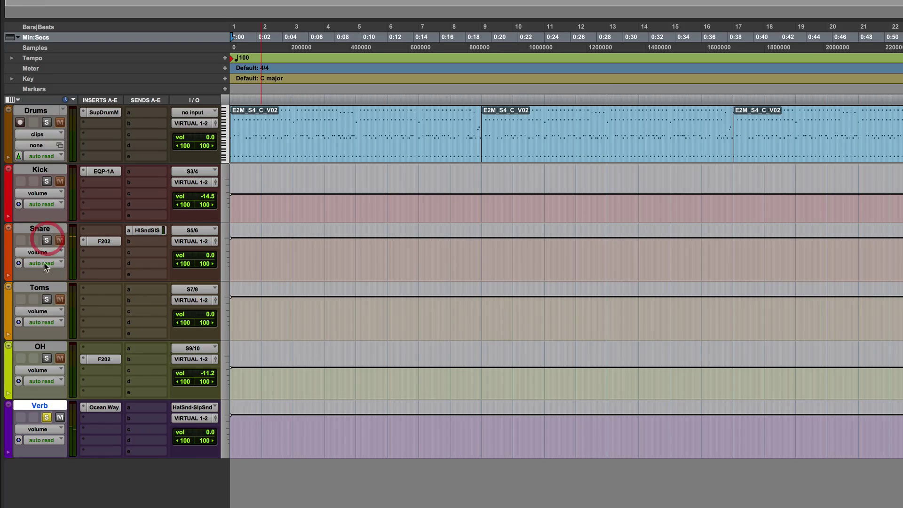
click(46, 415)
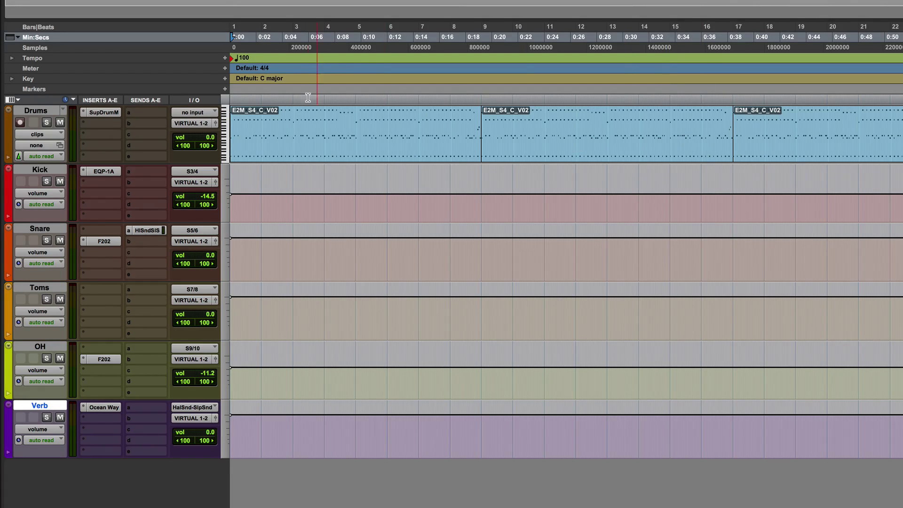
- Select the Drums through Verb tracks and open the Commit dialog for the selected tracks
click(52, 109)
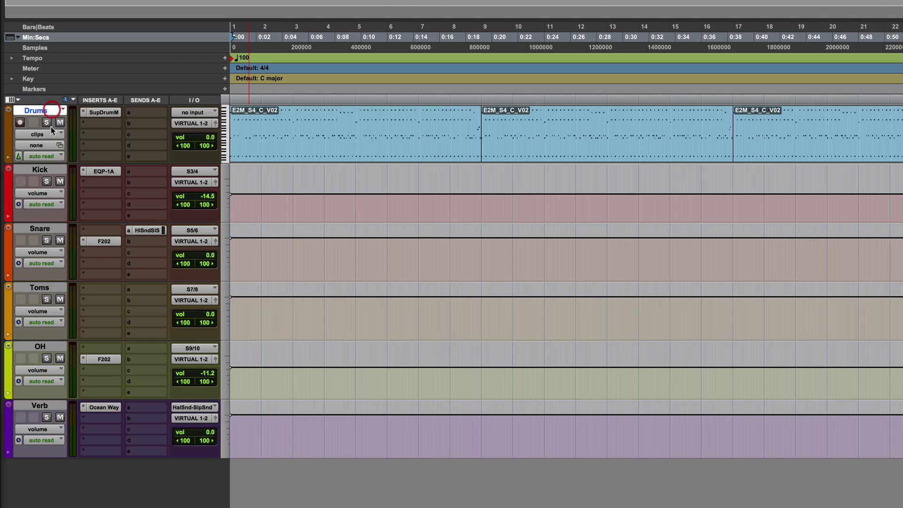
shift+click(44, 406)
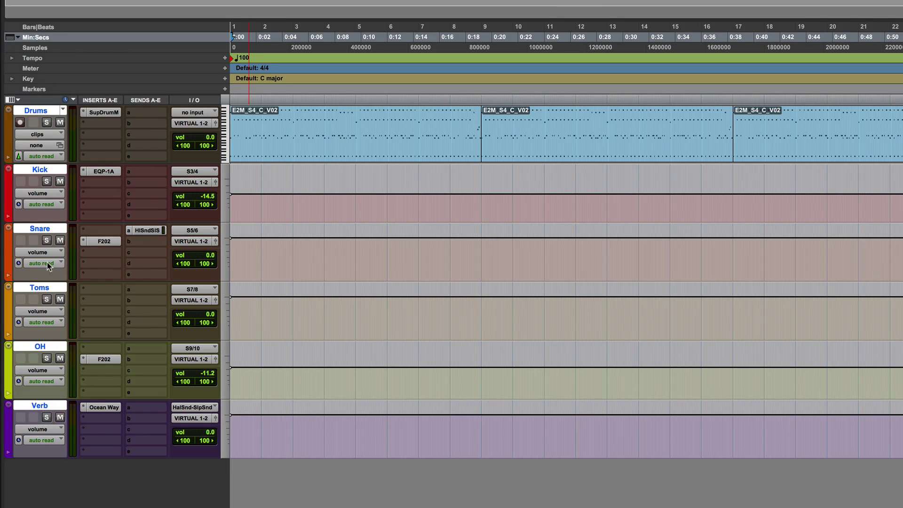
right_click(30, 111)
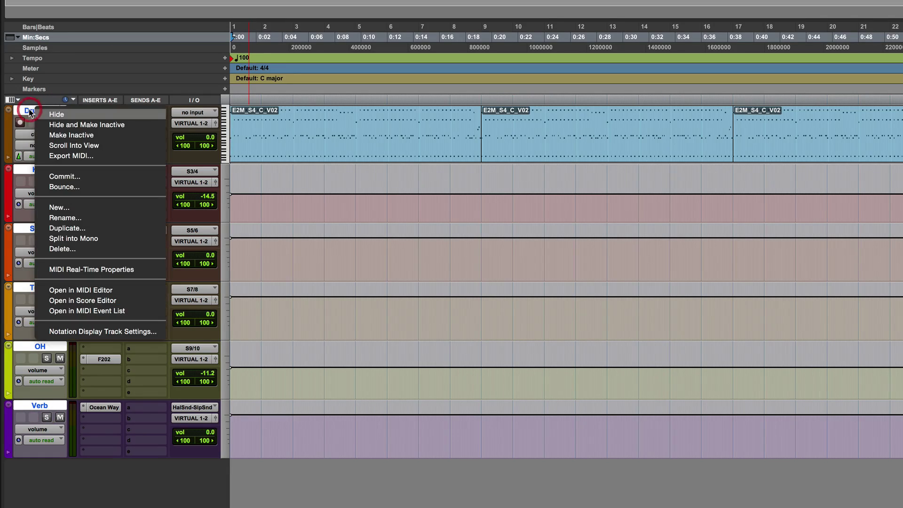
click(80, 178)
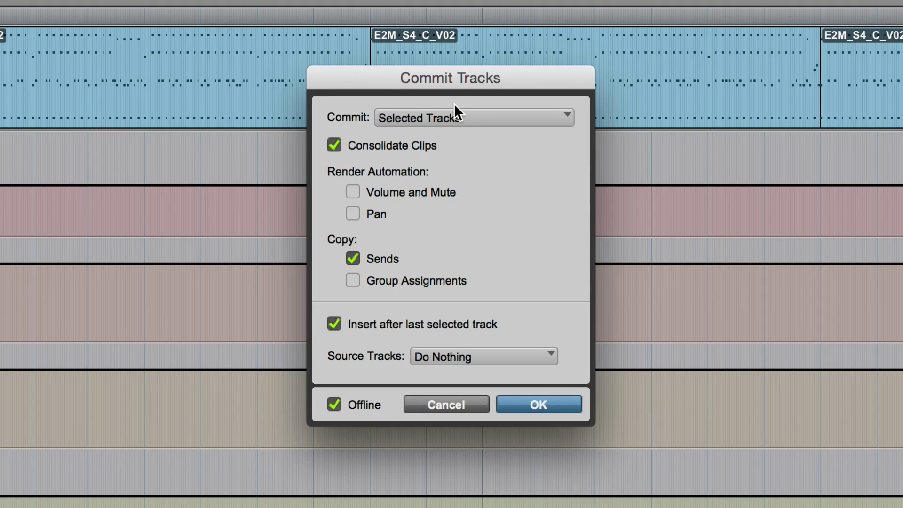
click(453, 113)
click(454, 118)
- Commit with clips consolidated, Sends unchecked, and source tracks set to Hide and Make Inactive
click(351, 146)
click(352, 259)
click(459, 355)
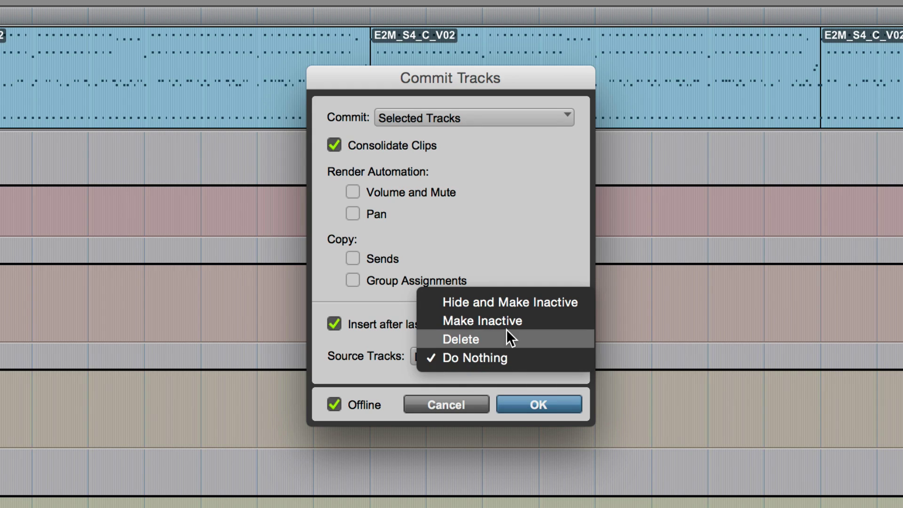
click(505, 302)
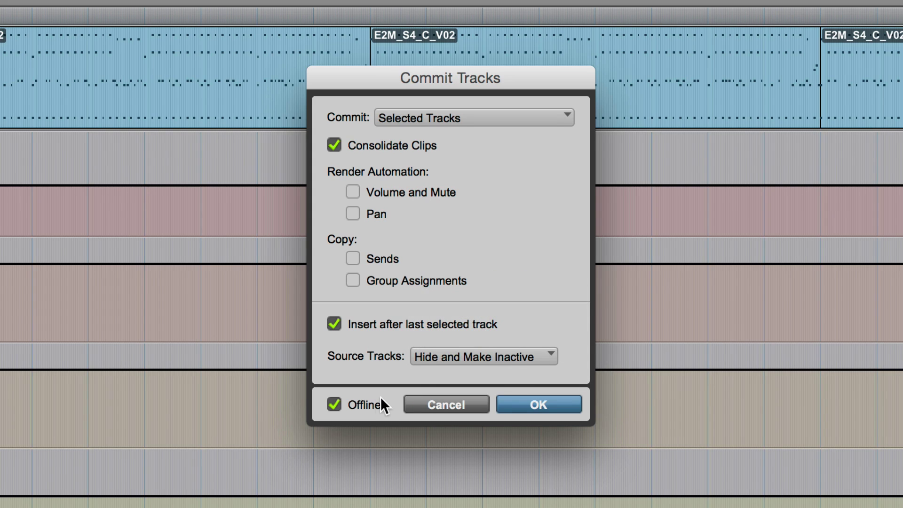
click(521, 403)
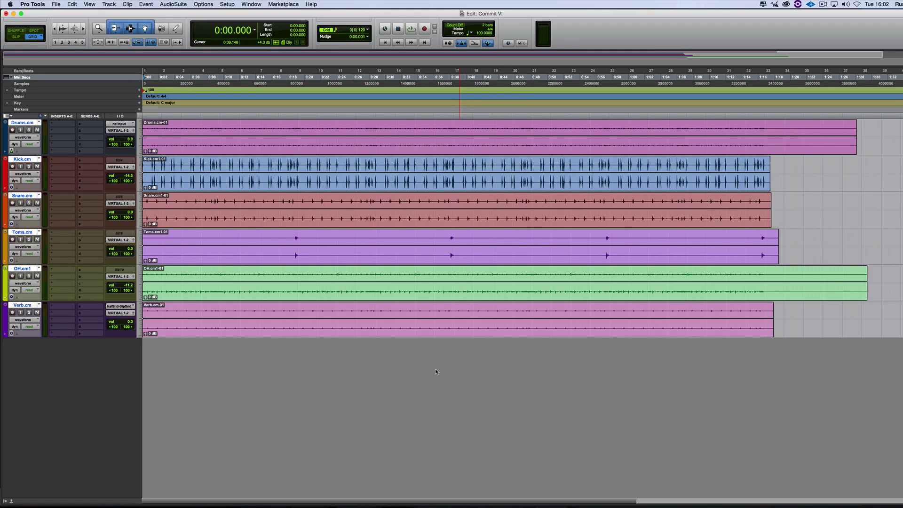
key(space)
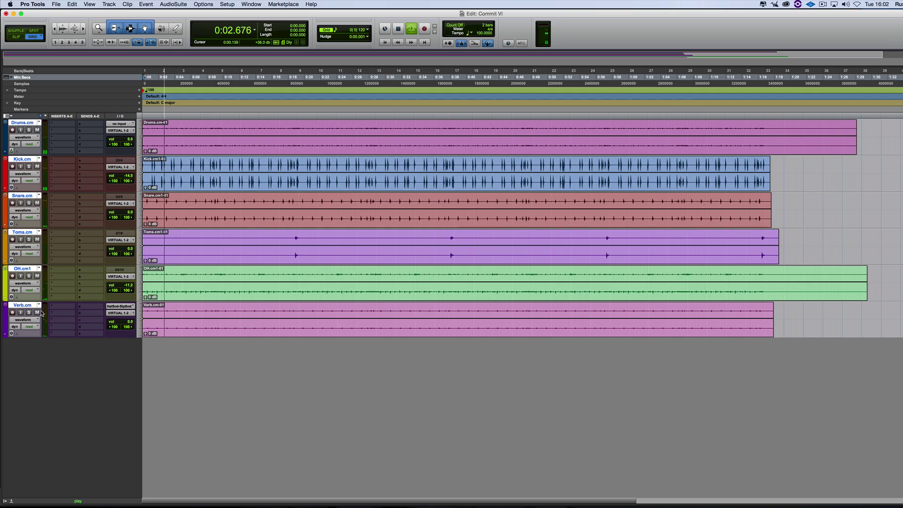
click(29, 130)
click(29, 166)
click(29, 130)
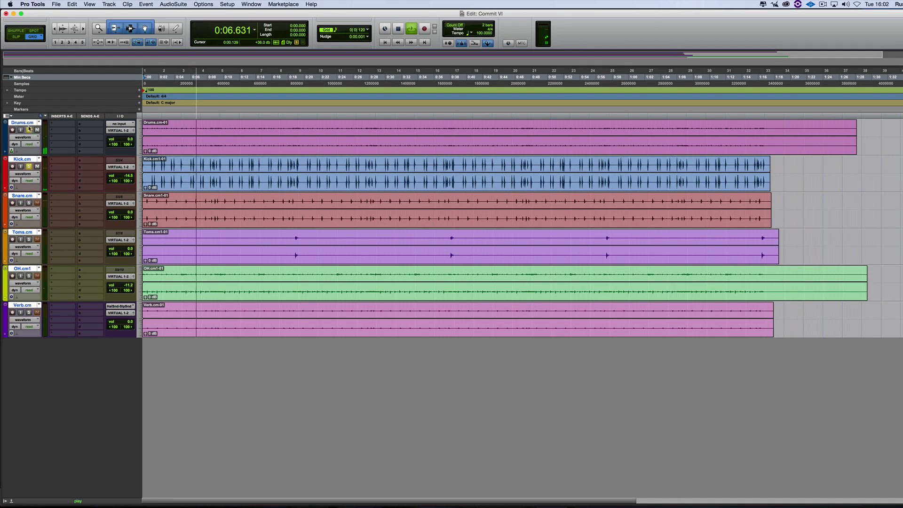
click(28, 202)
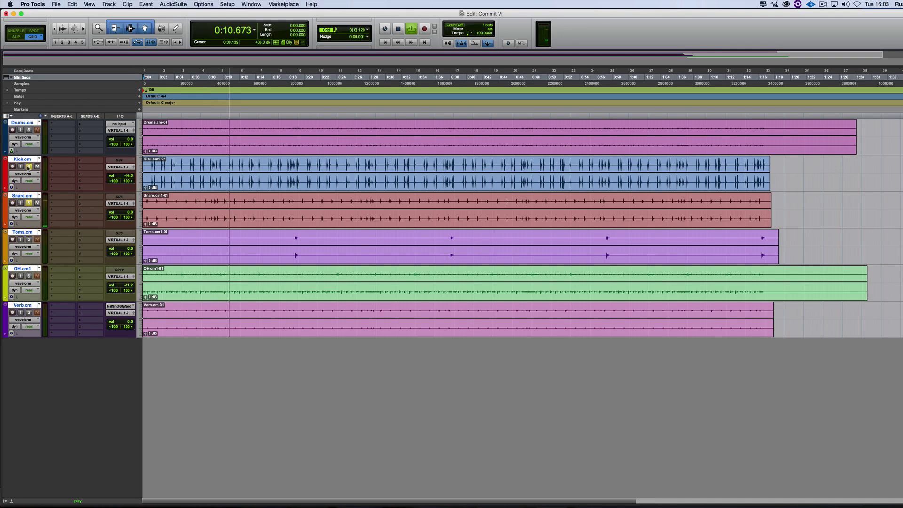
click(29, 166)
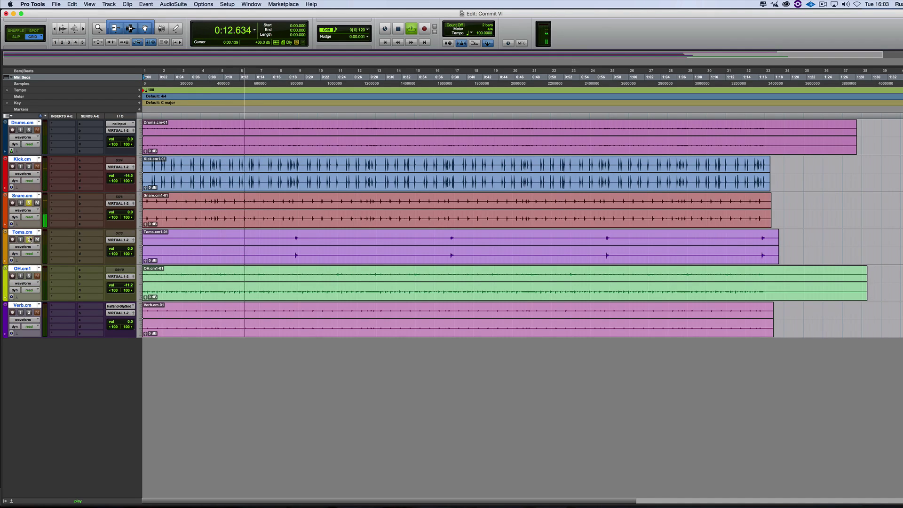
click(29, 203)
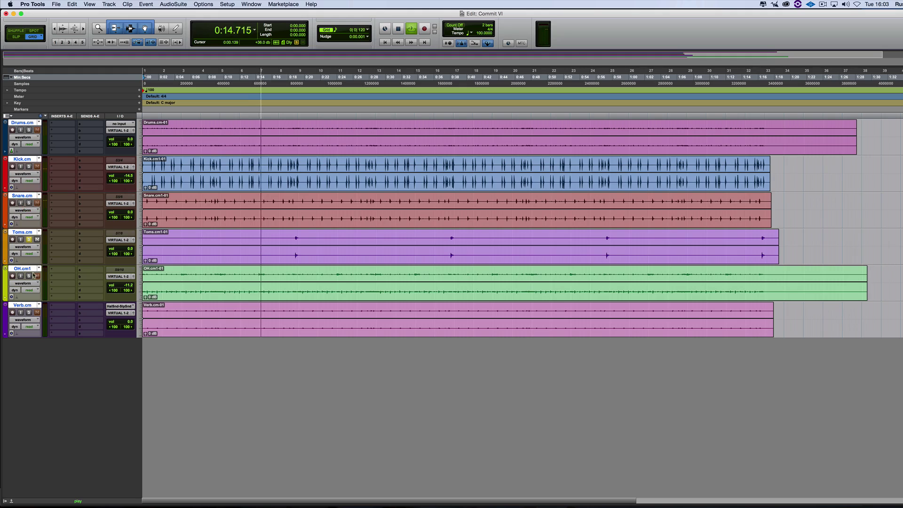
click(28, 277)
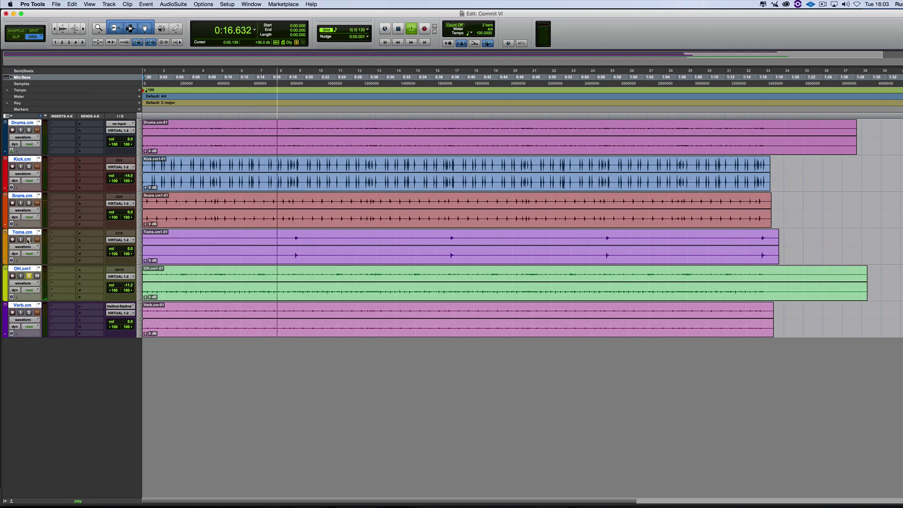
click(28, 312)
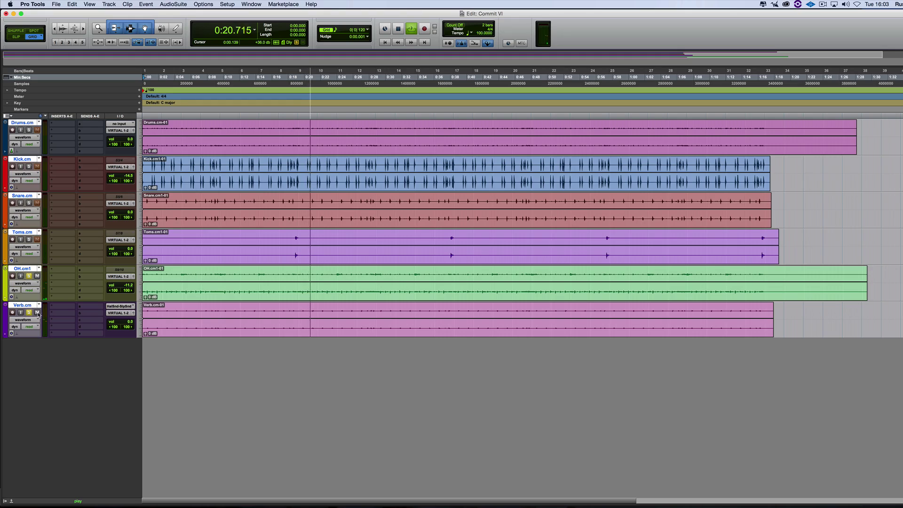
click(29, 312)
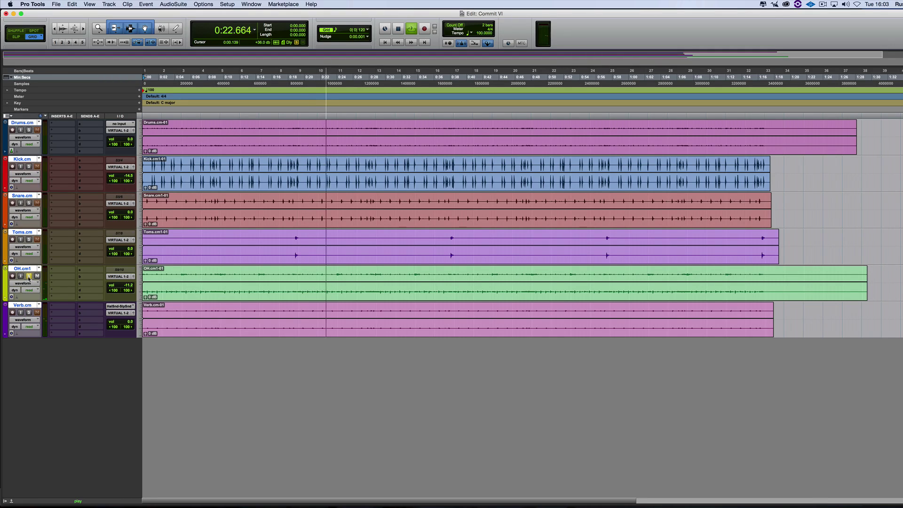
click(28, 277)
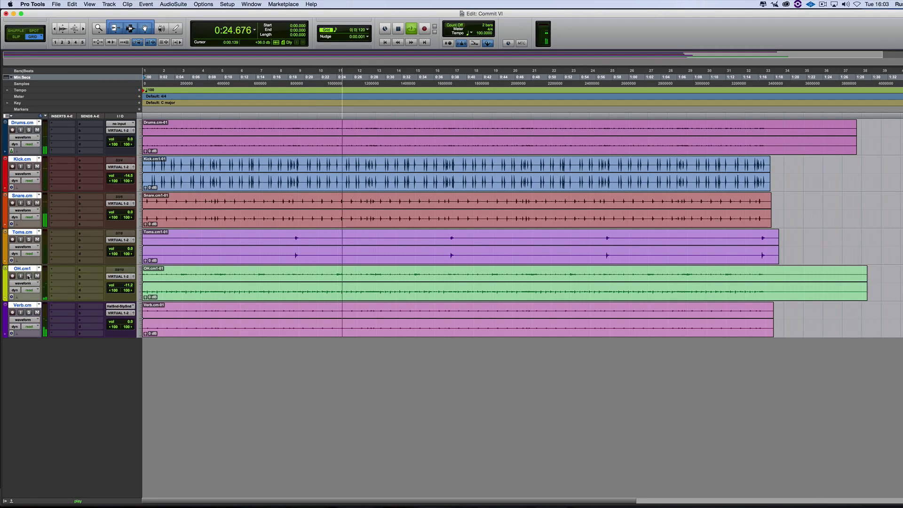
key(space)
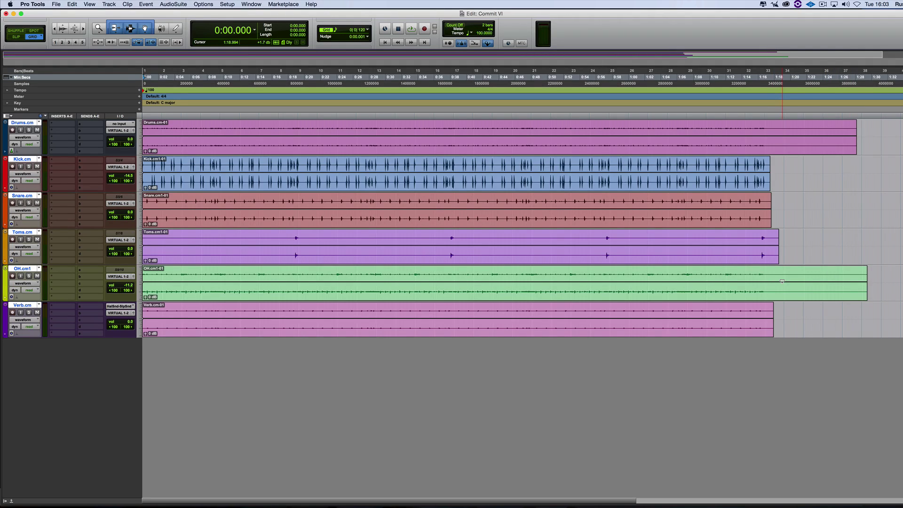
drag(781, 281, 782, 219)
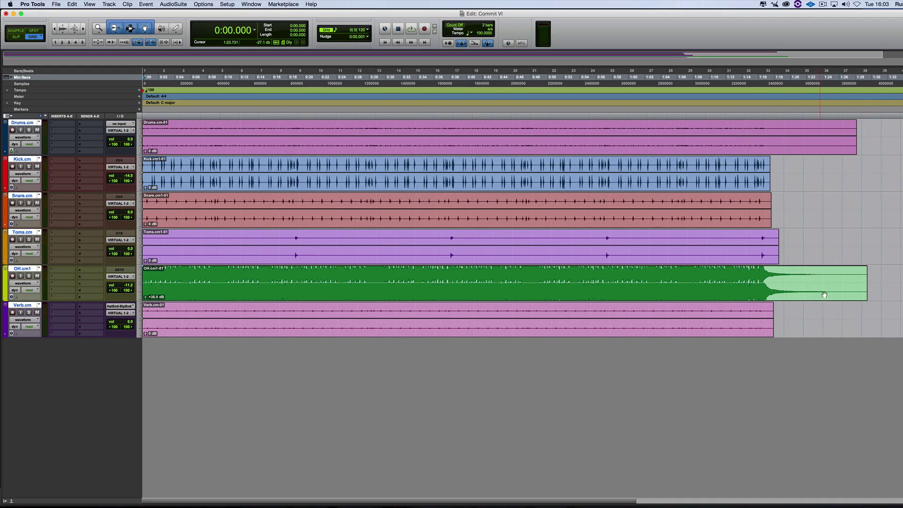
click(808, 269)
key(space)
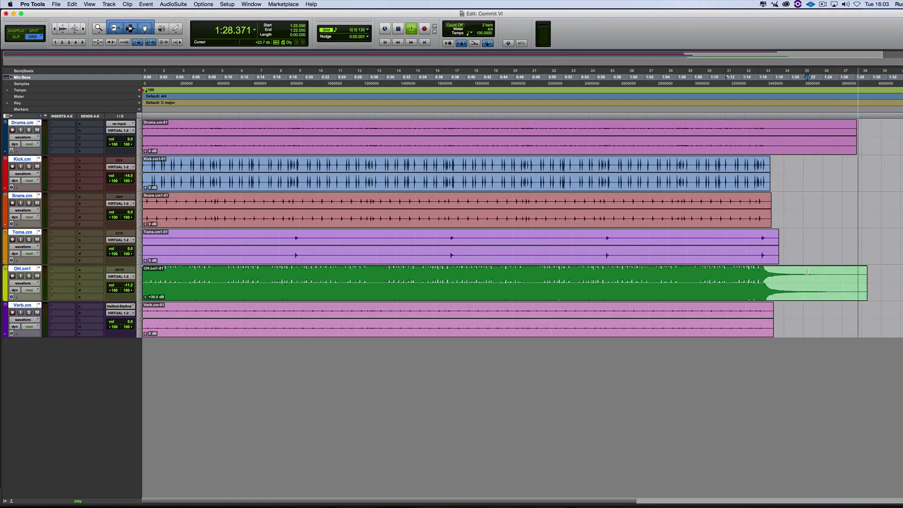
key(space)
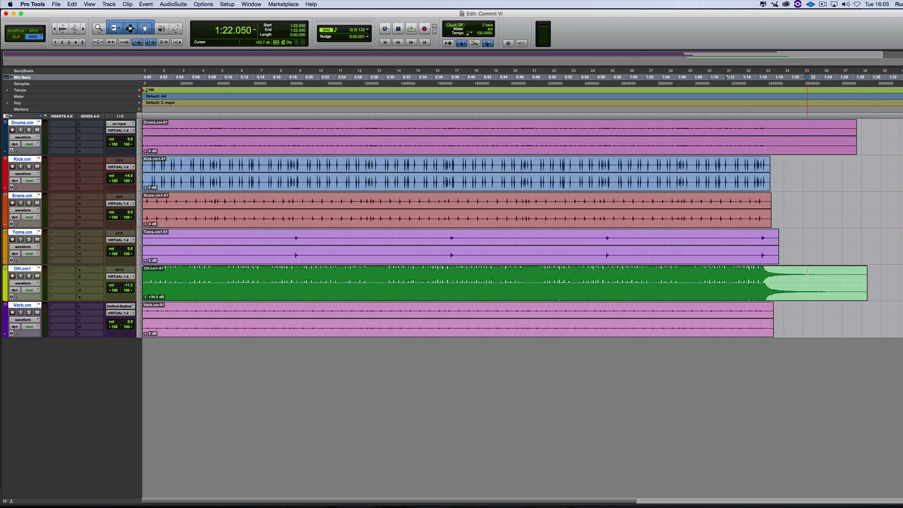
key(super+z)
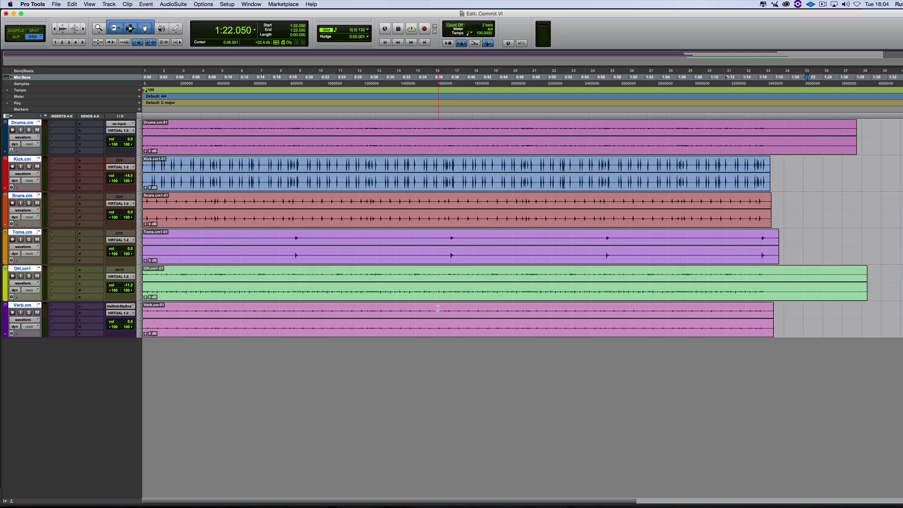
- Undo the track commit to bring back the Drums instrument and uncommitted output tracks
key(super+c)
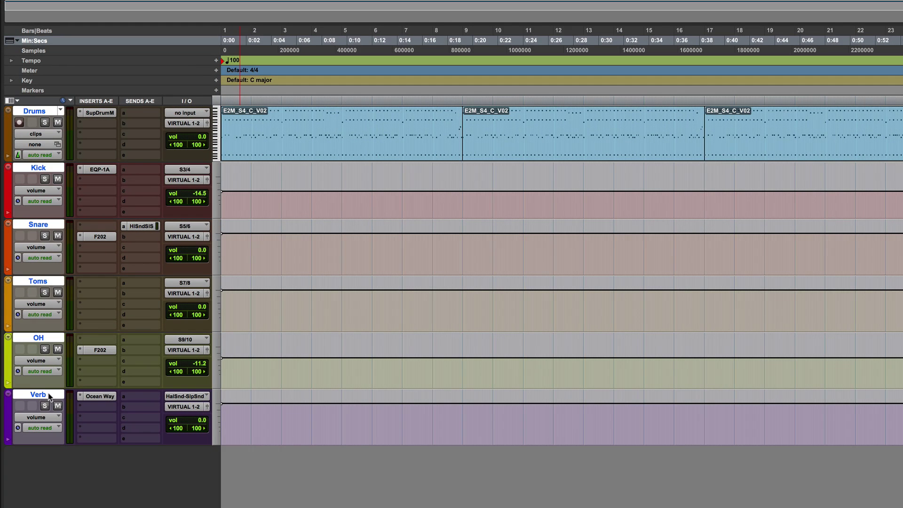
- Select Drums through OH and commit them to audio with Copy Sends enabled
alt+click(48, 393)
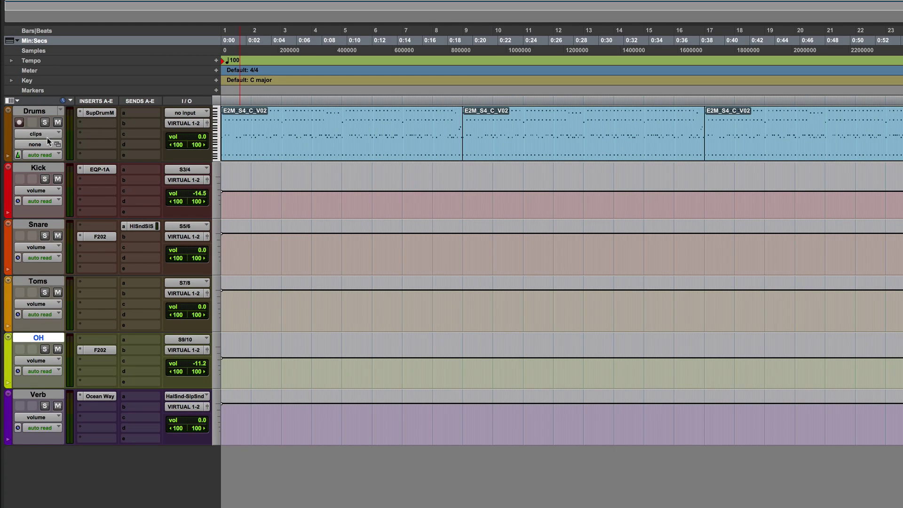
shift+click(47, 110)
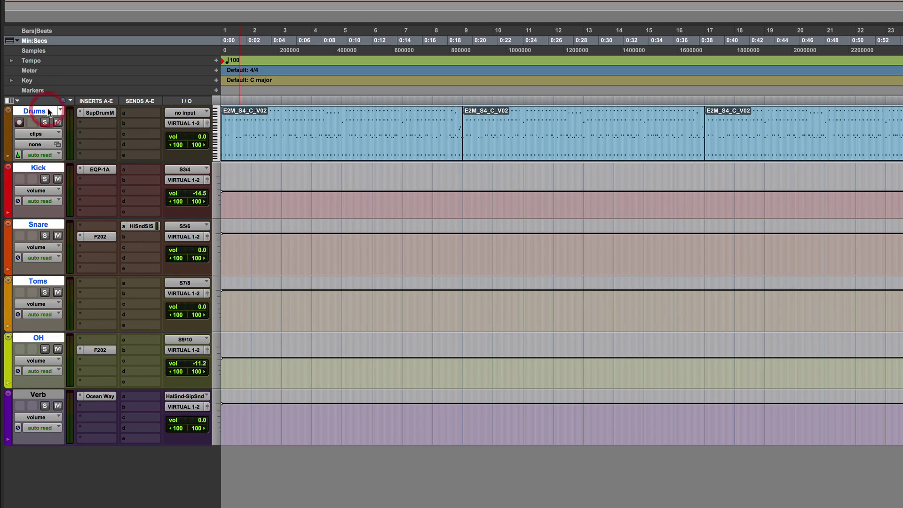
right_click(48, 109)
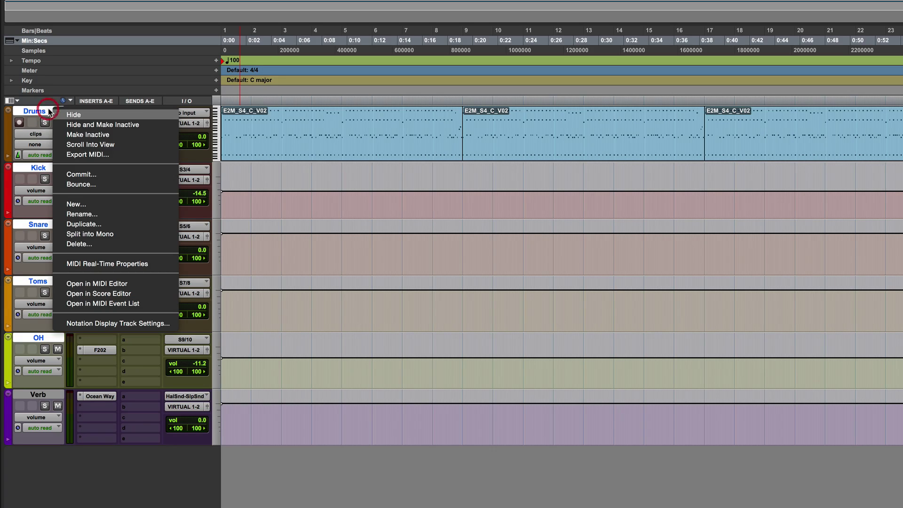
click(126, 177)
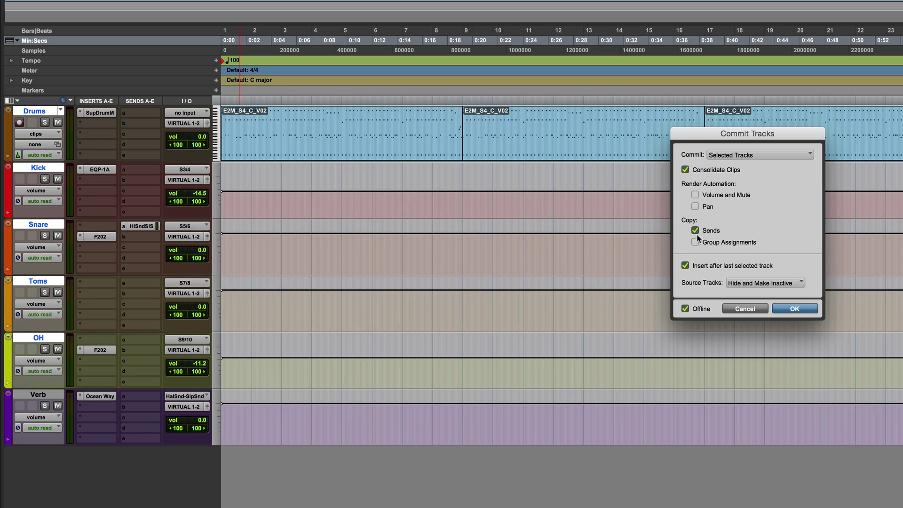
click(800, 309)
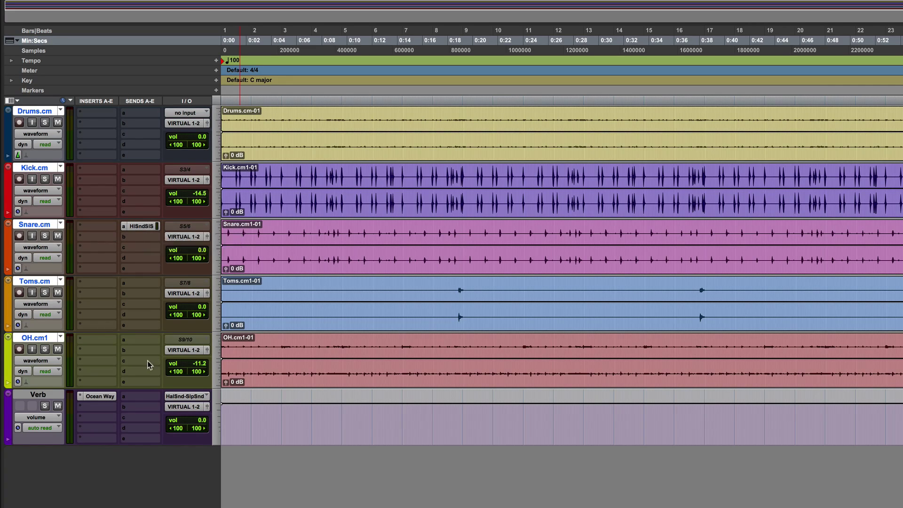
- Play the committed tracks from a chosen timeline position with the Verb track muted, then stop
click(290, 252)
key(space)
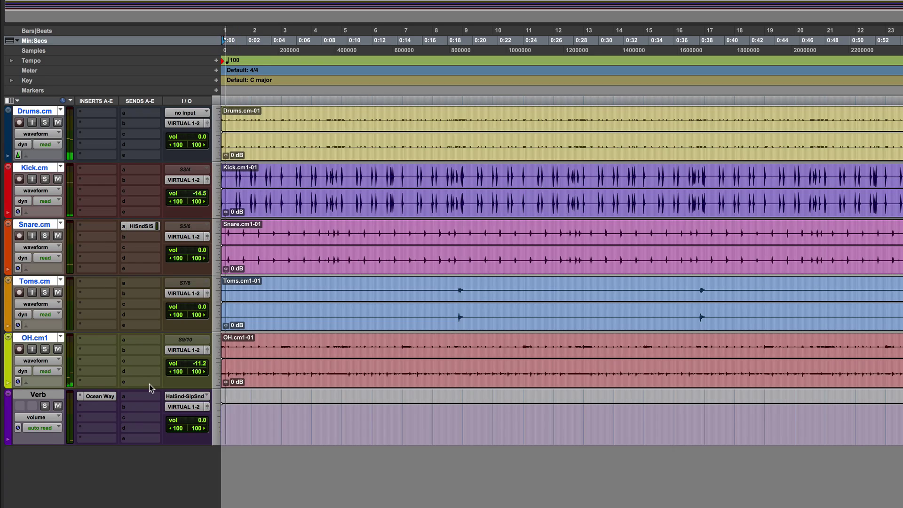
click(57, 405)
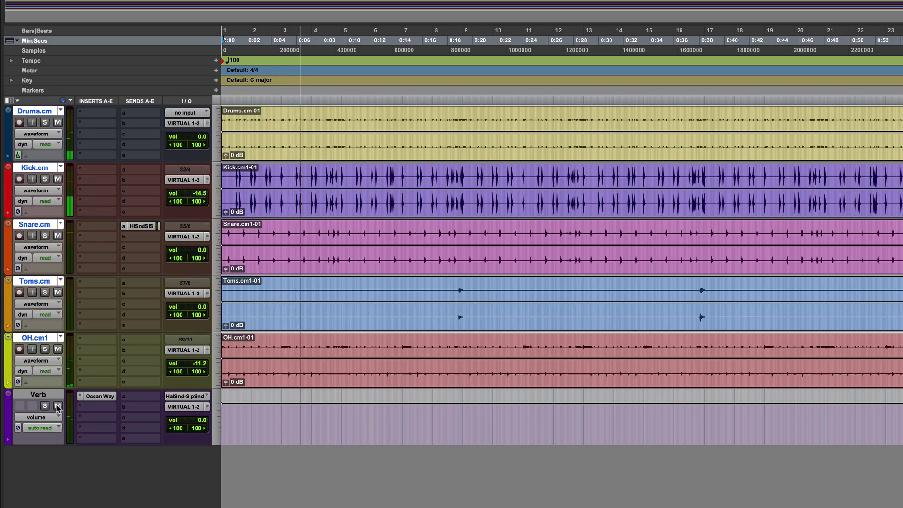
key(space)
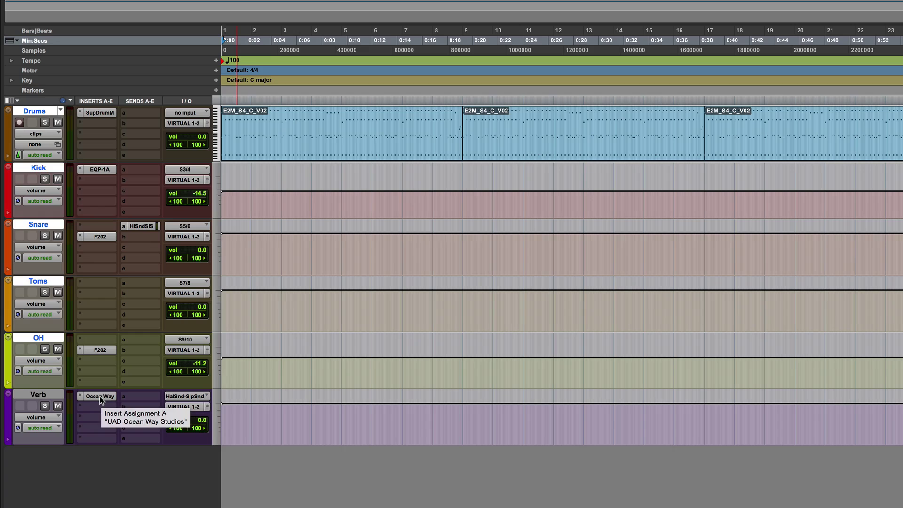
- Move Ocean Way into Drums slot B after Superior Drummer, solo Drums and compare its bypass
drag(100, 400, 97, 138)
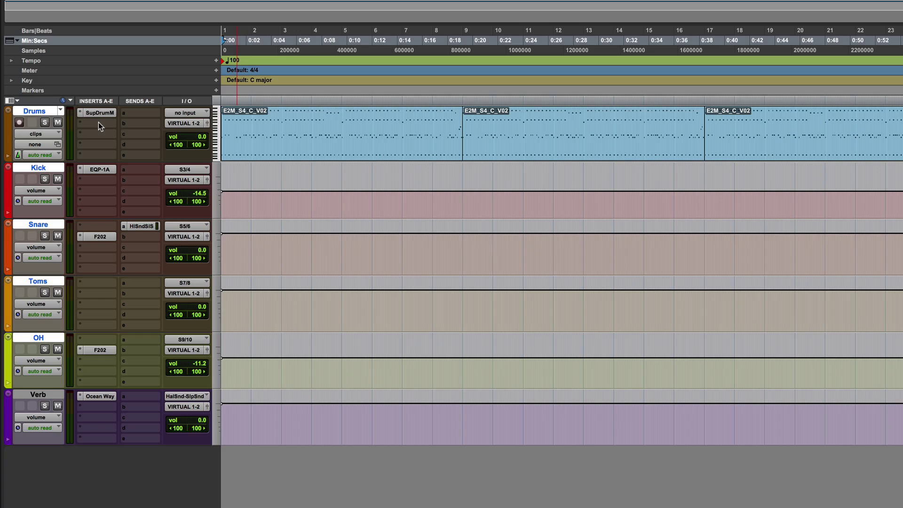
drag(98, 122, 98, 122)
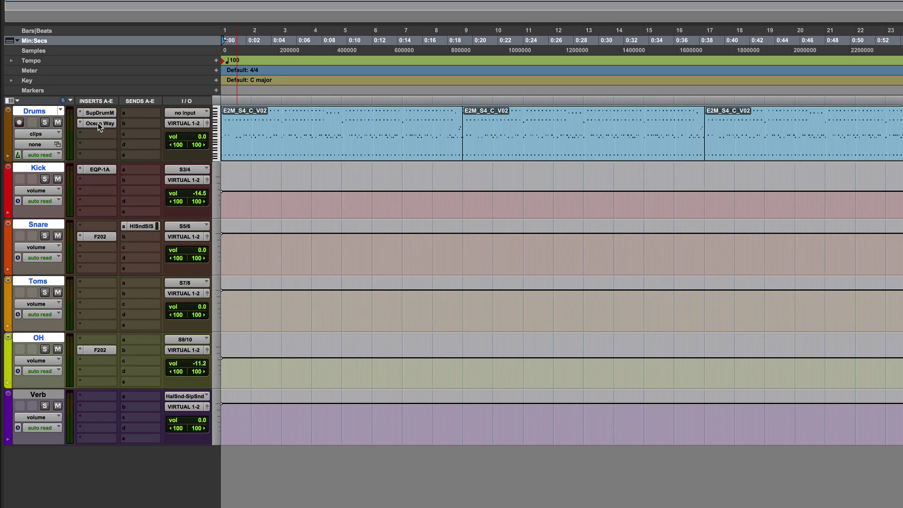
click(46, 122)
key(space)
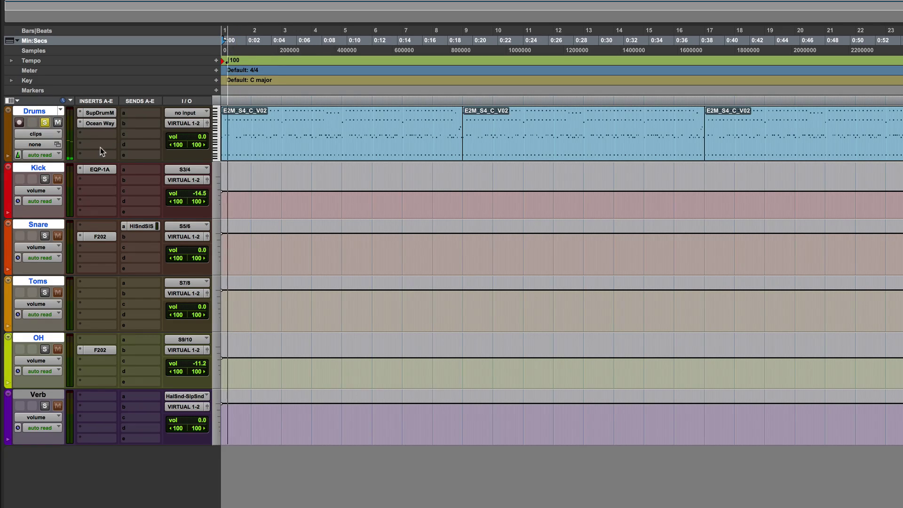
click(98, 124)
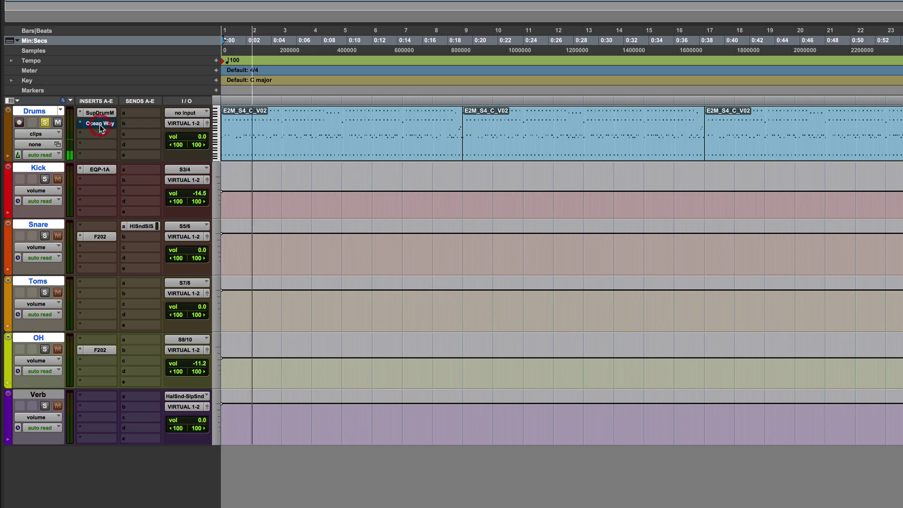
super+click(100, 123)
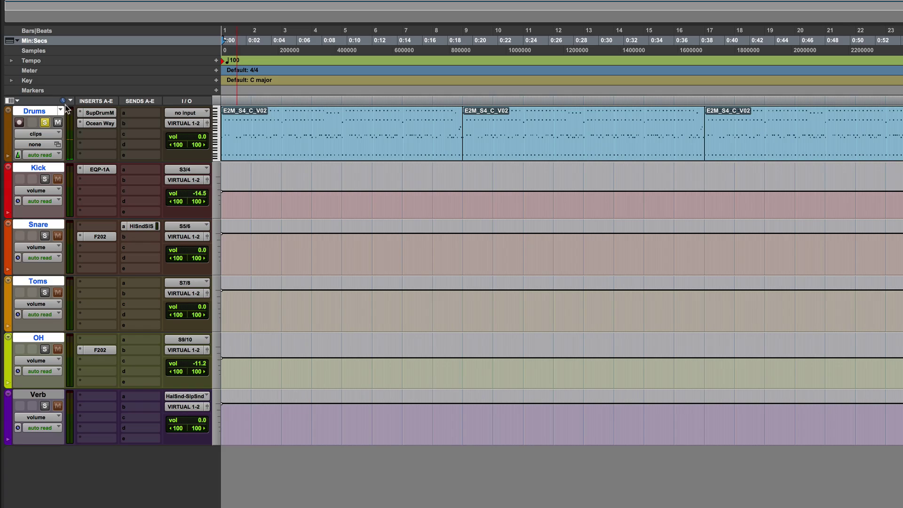
- Check the Drums track and insert menus for Commit Up to This Insert, closing each without committing
right_click(47, 109)
key(Escape)
right_click(99, 112)
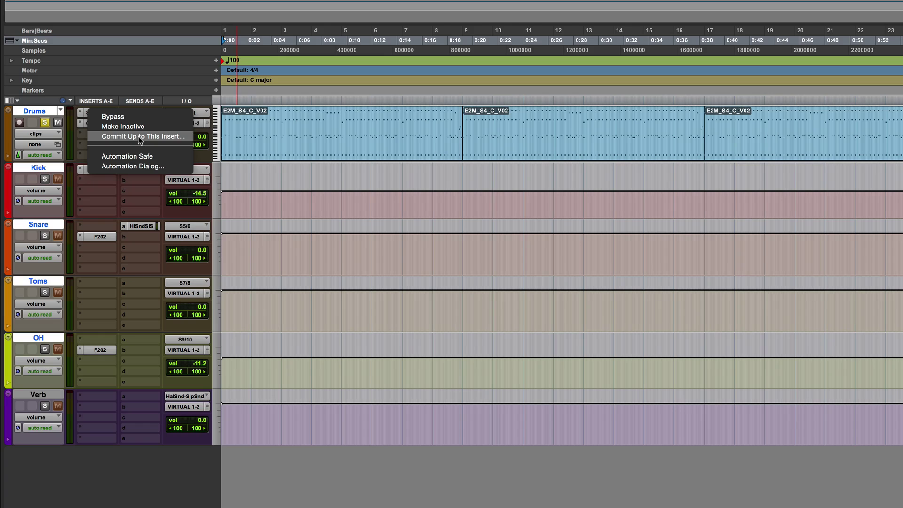
key(Escape)
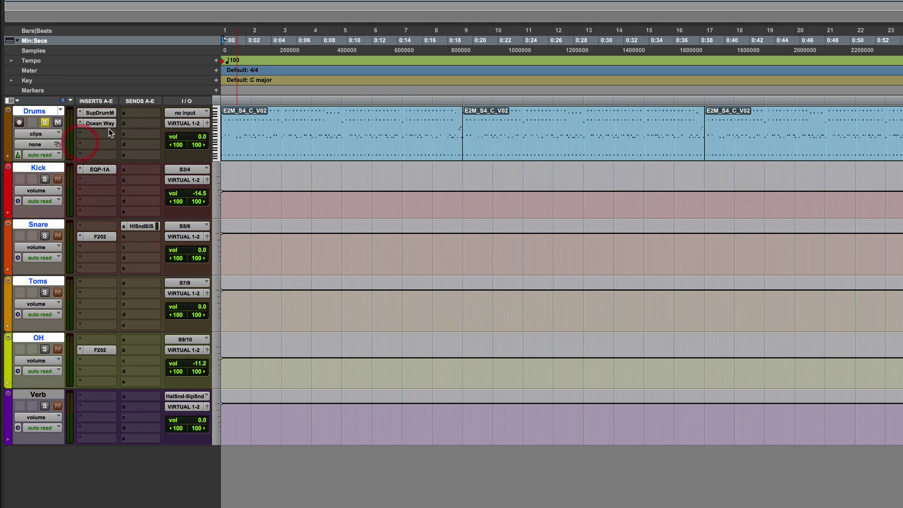
right_click(101, 108)
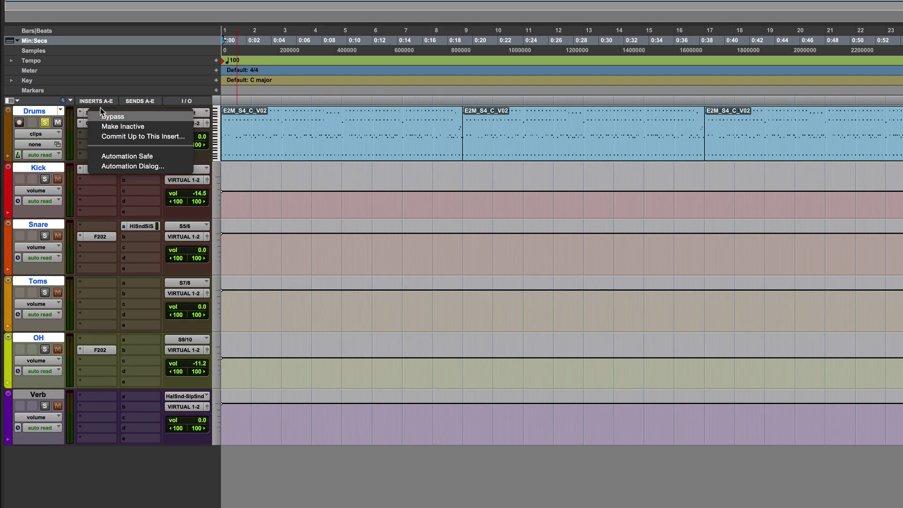
key(Escape)
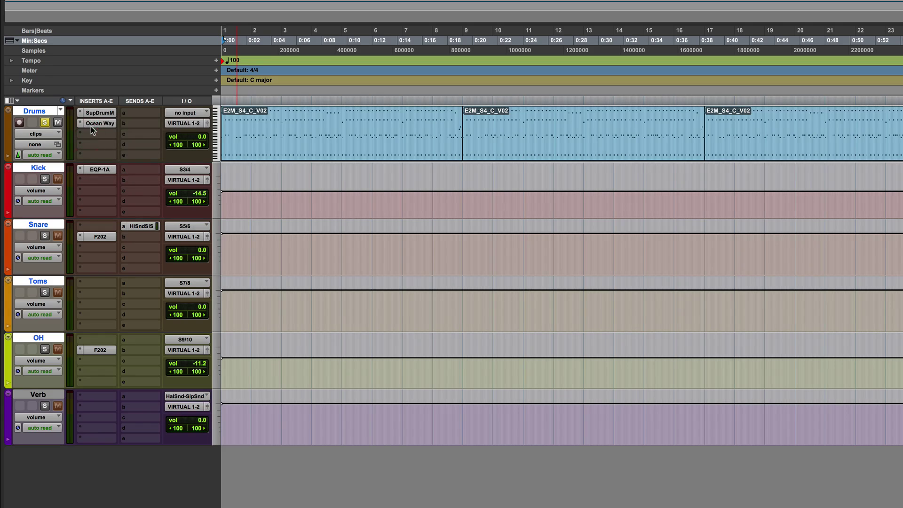
right_click(91, 122)
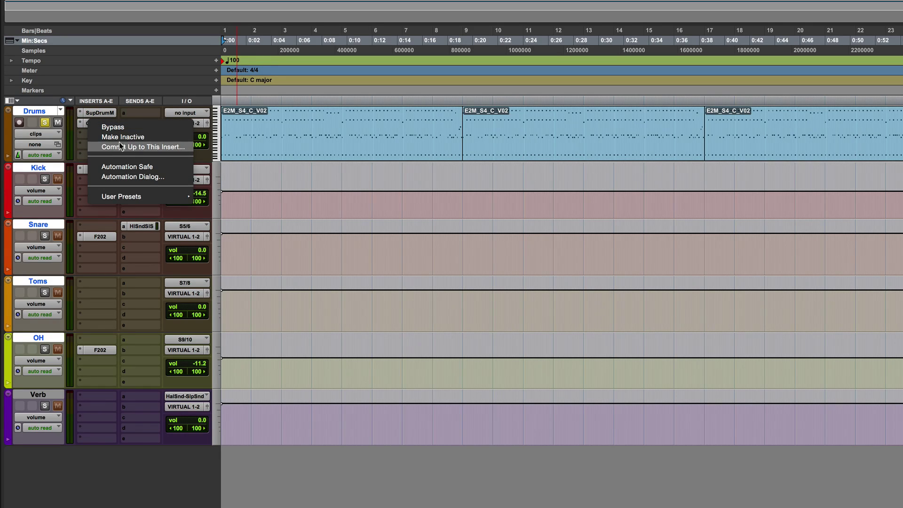
click(82, 141)
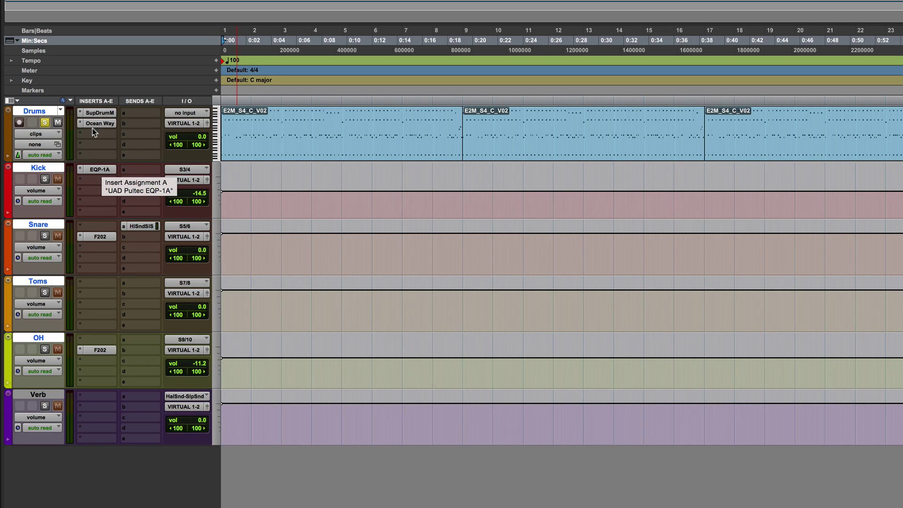
click(112, 399)
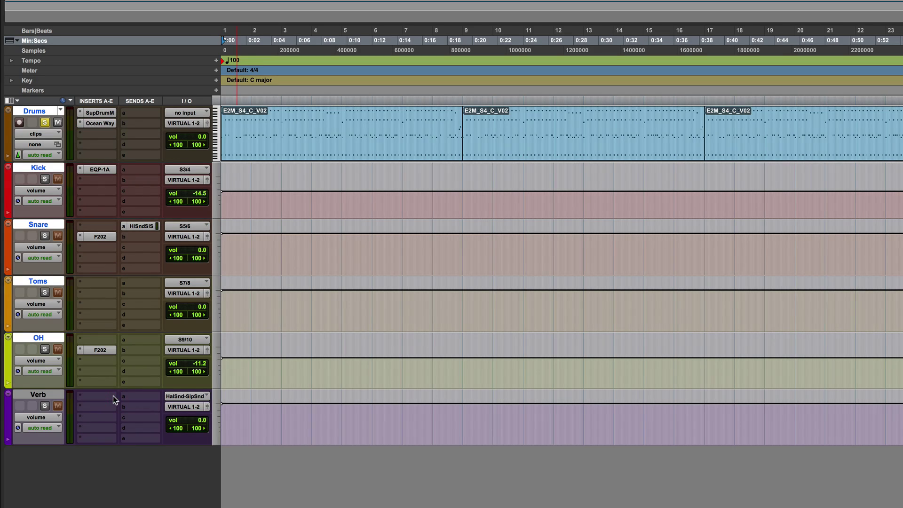